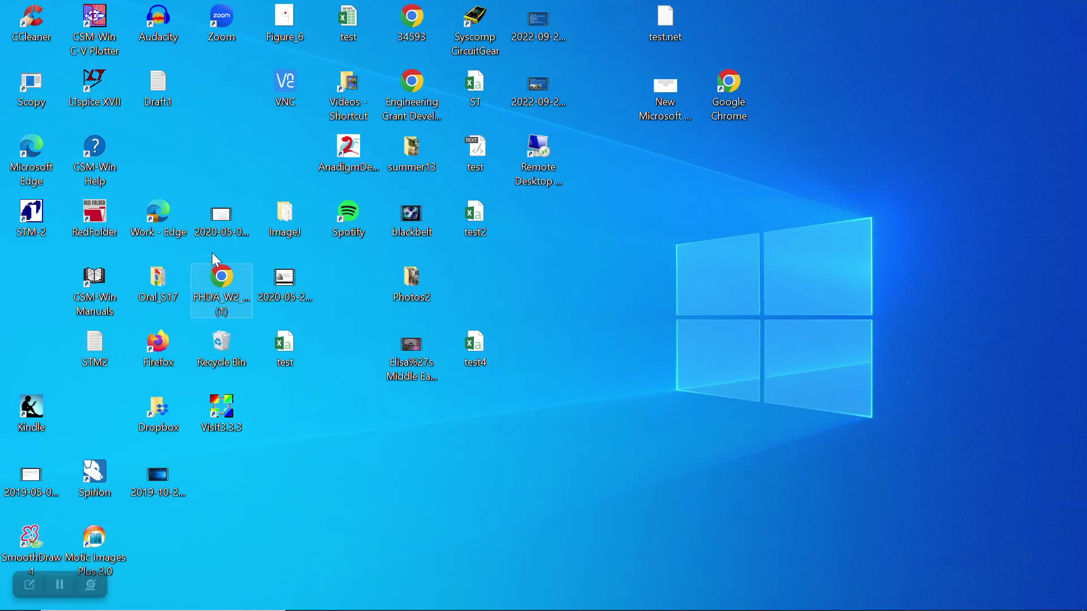
Search Chrome for 'sjsu vpn' and open SJSU's VPN information page
double_click(724, 85)
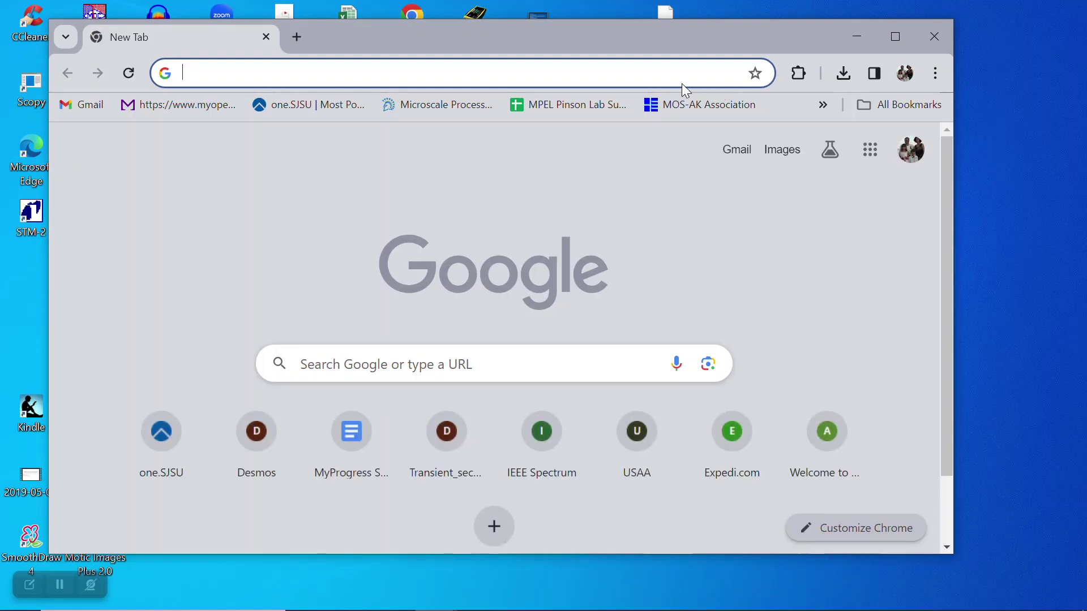
text(sjsuu)
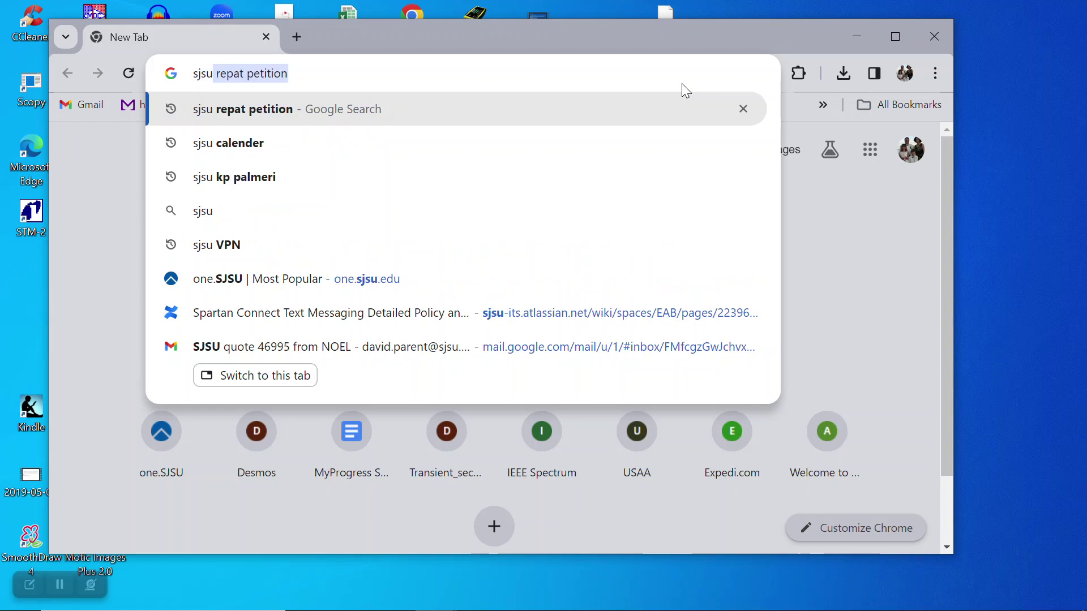
text( vpn)
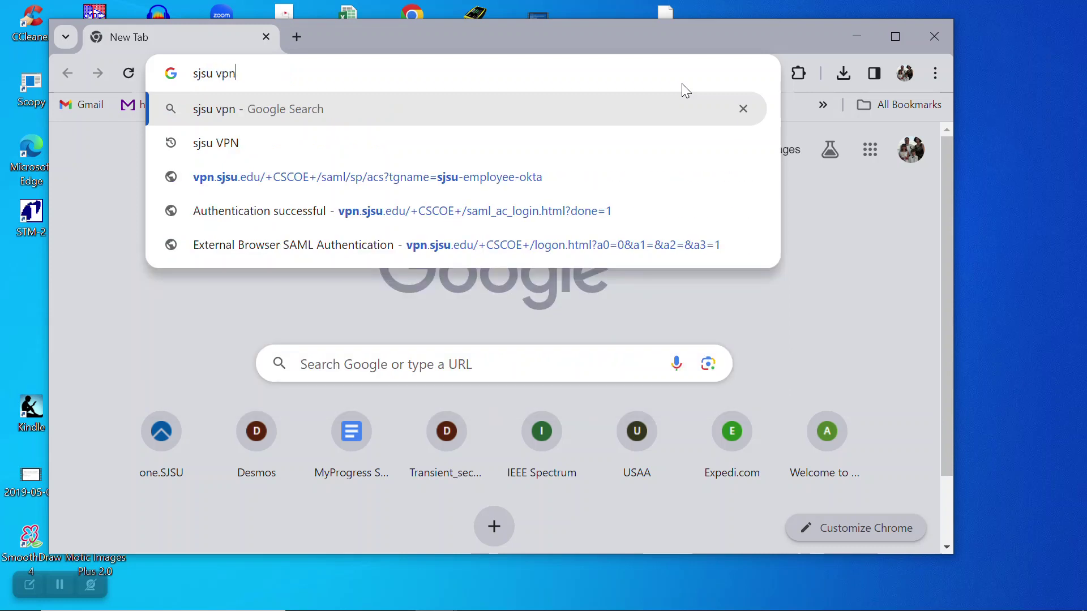
key(Return)
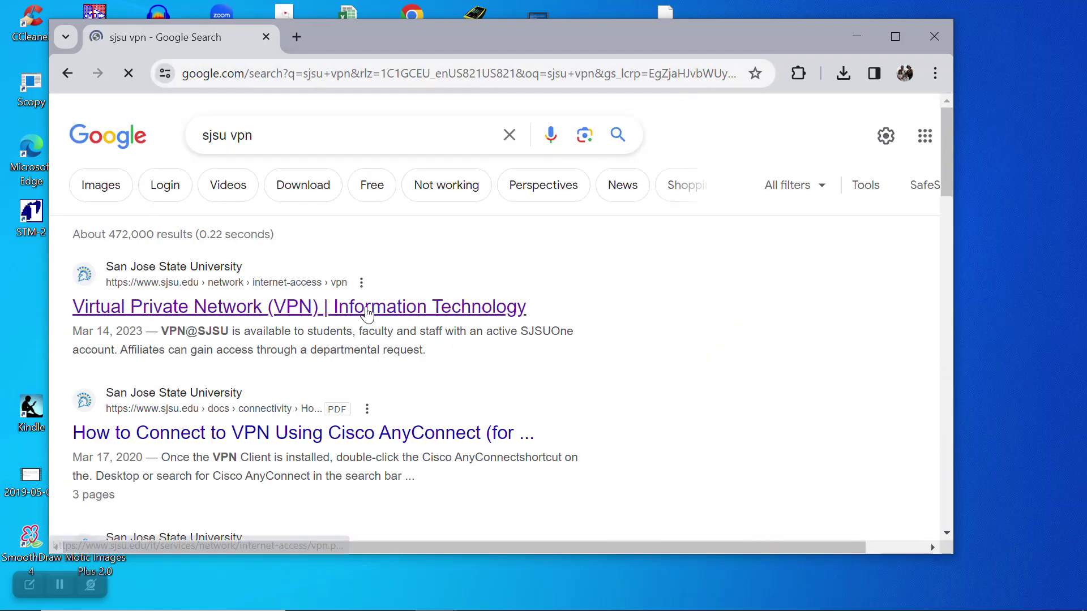
click(367, 309)
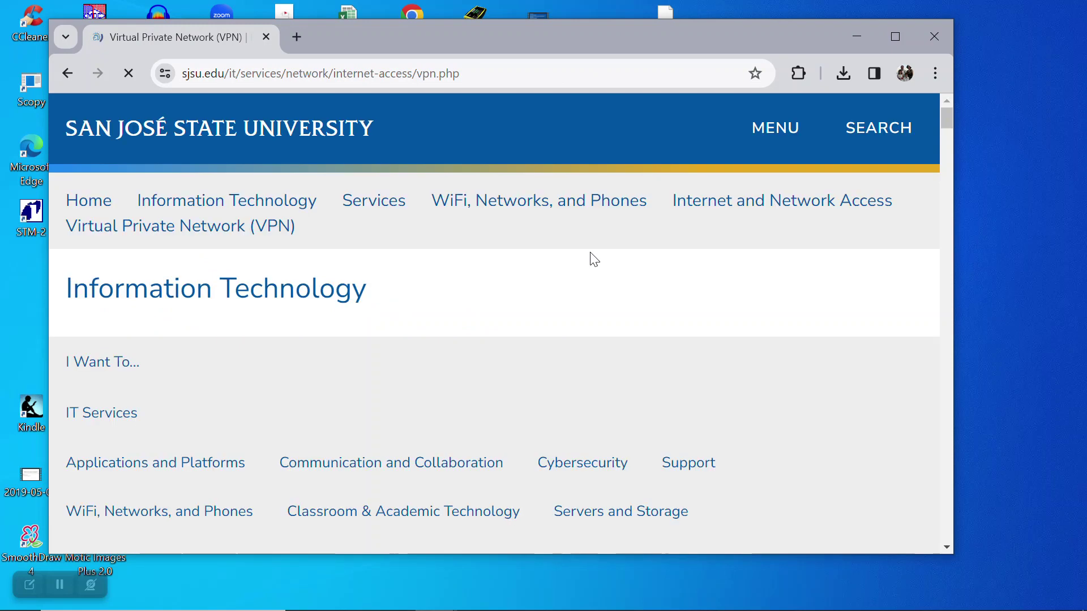
Maximize the VPN page, read through it, then close Chrome
click(894, 36)
scroll(623, 264, down, 10)
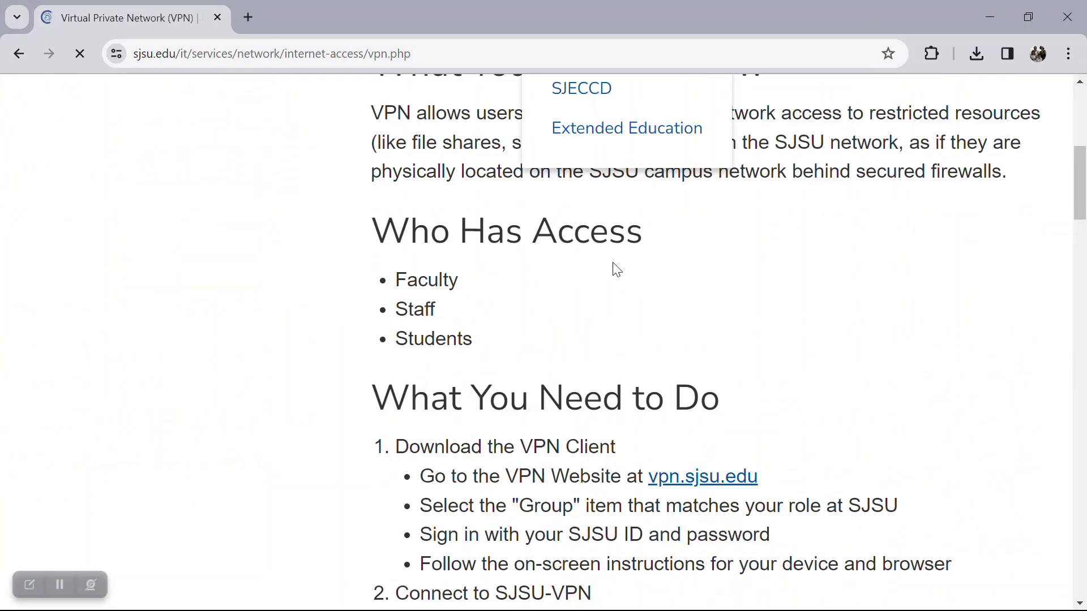
scroll(609, 263, down, 10)
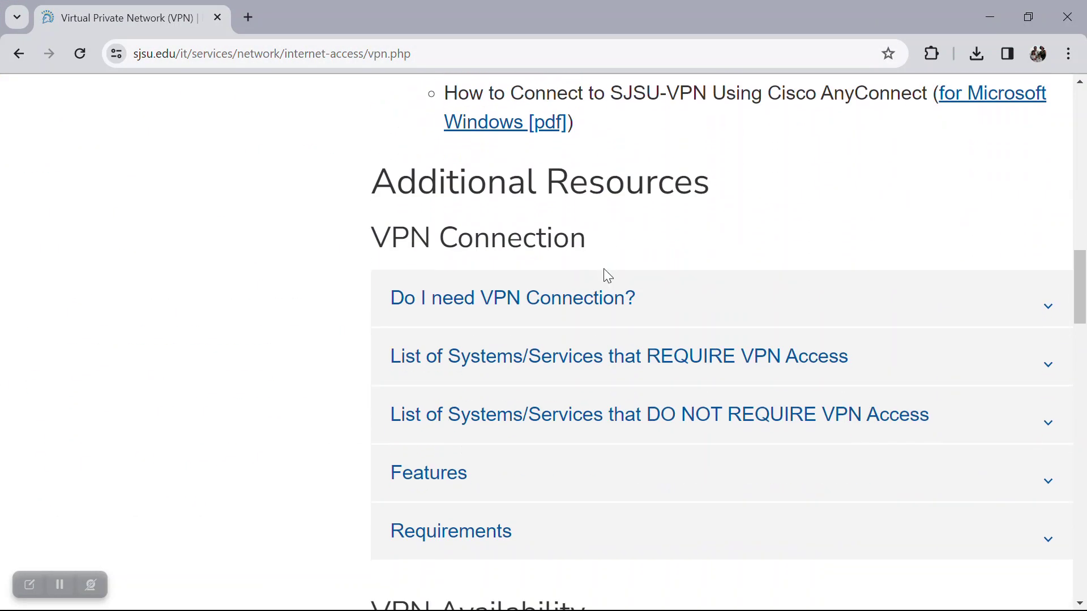
scroll(602, 277, down, 5)
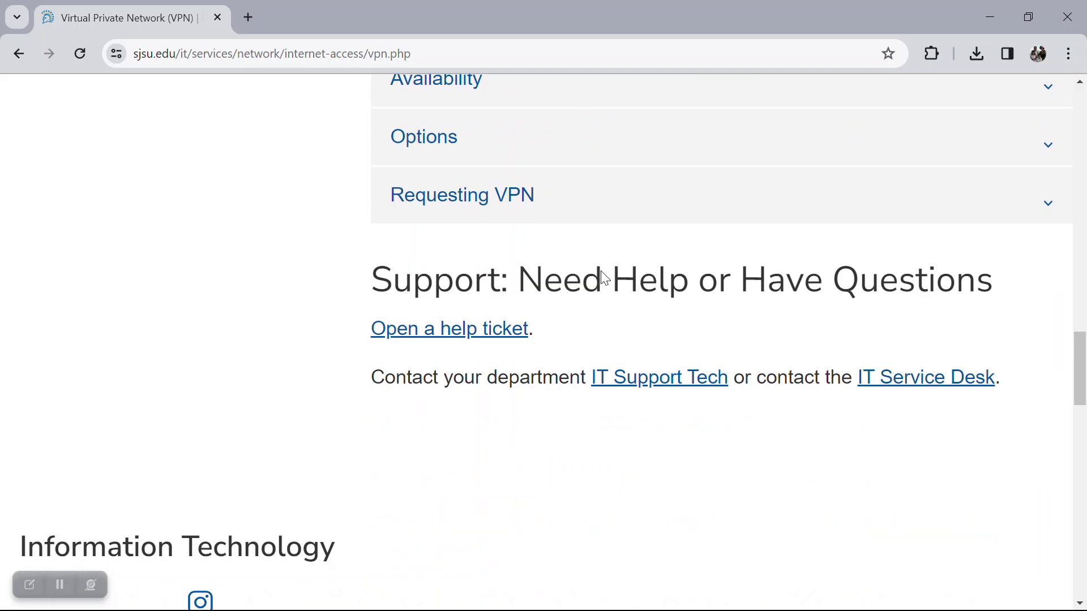
scroll(705, 255, up, 5)
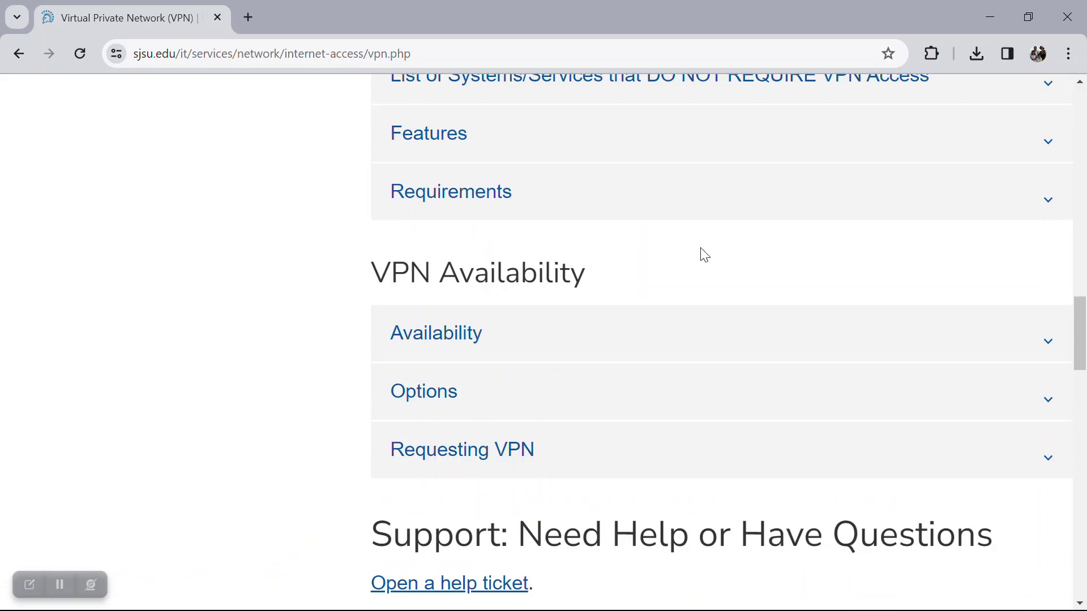
click(1067, 17)
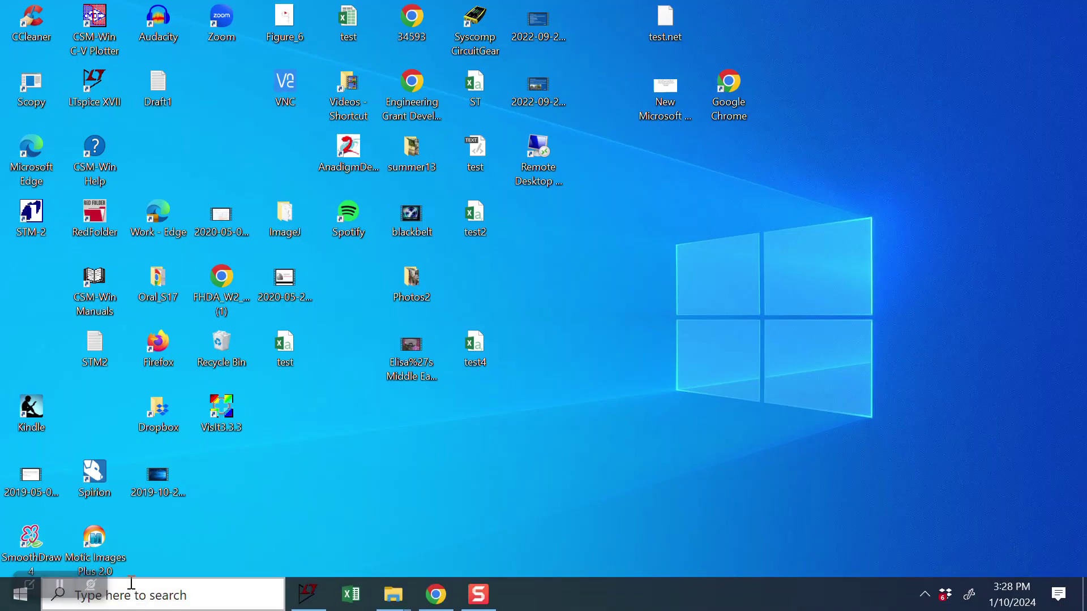
Launch Remote Desktop Connection and connect to coe-ee-cad46.sjsuad.sjsu.edu
click(134, 595)
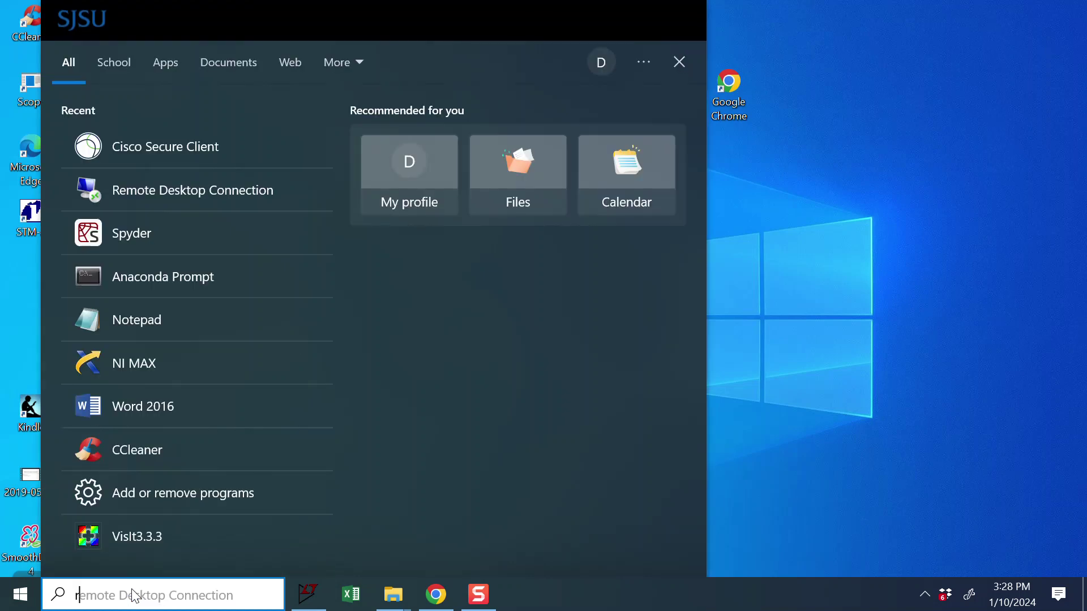
text(rdp)
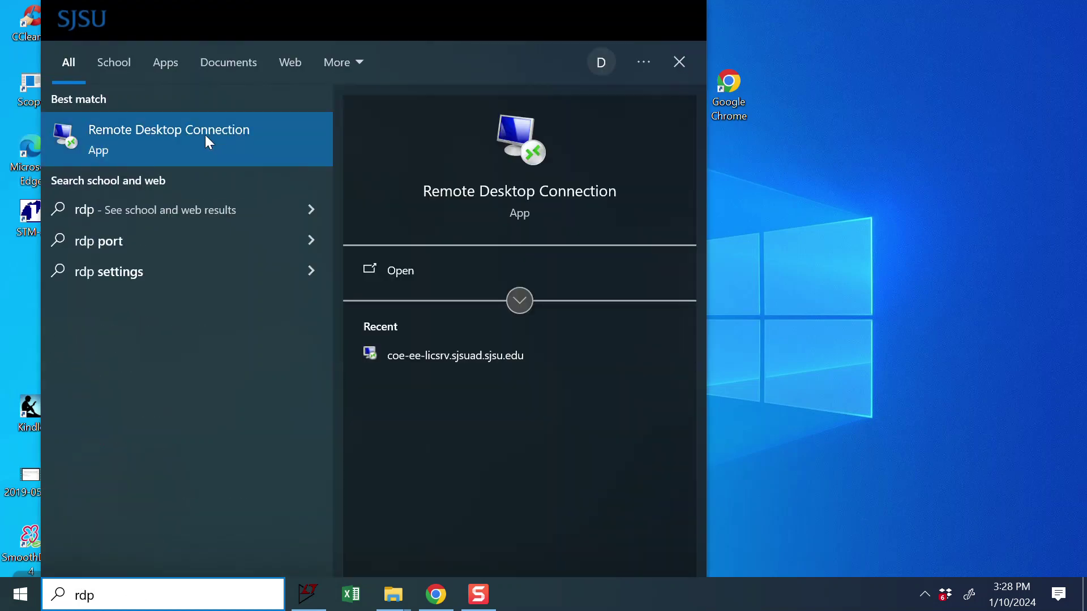
click(528, 191)
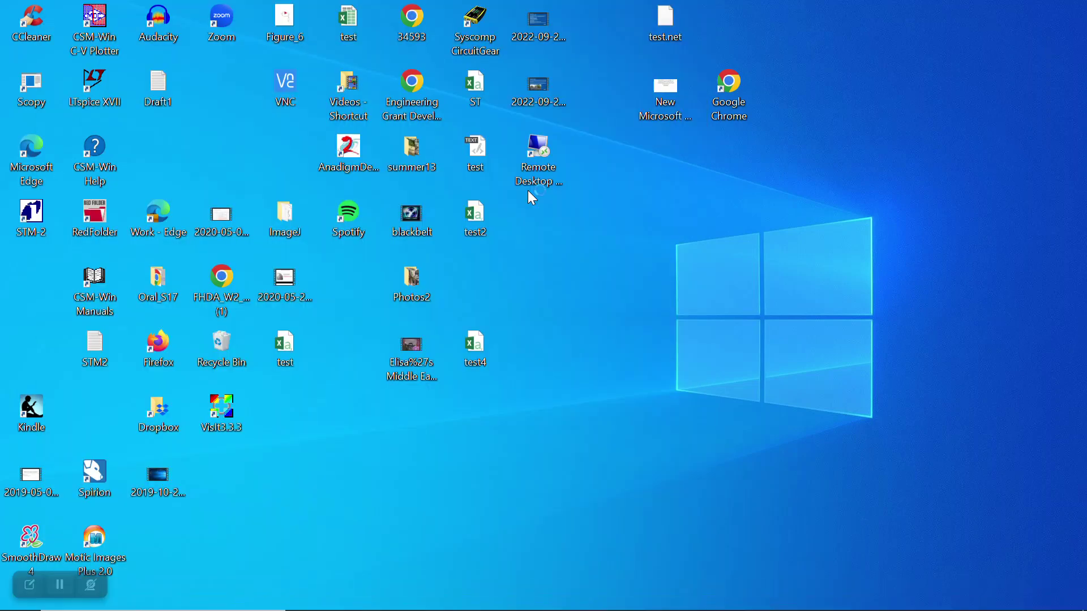
click(516, 207)
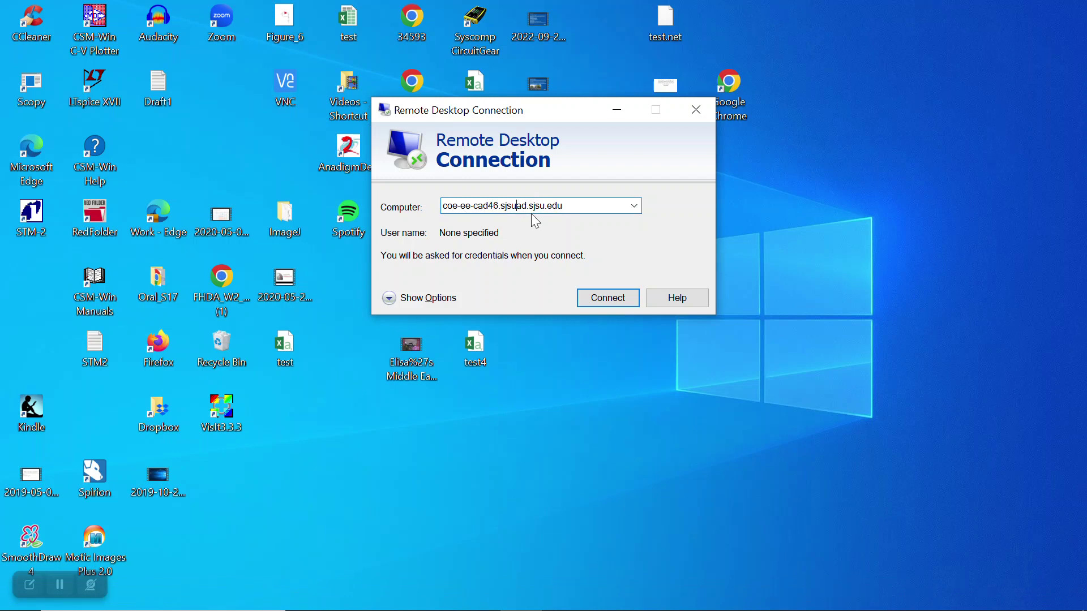
drag(572, 205, 412, 210)
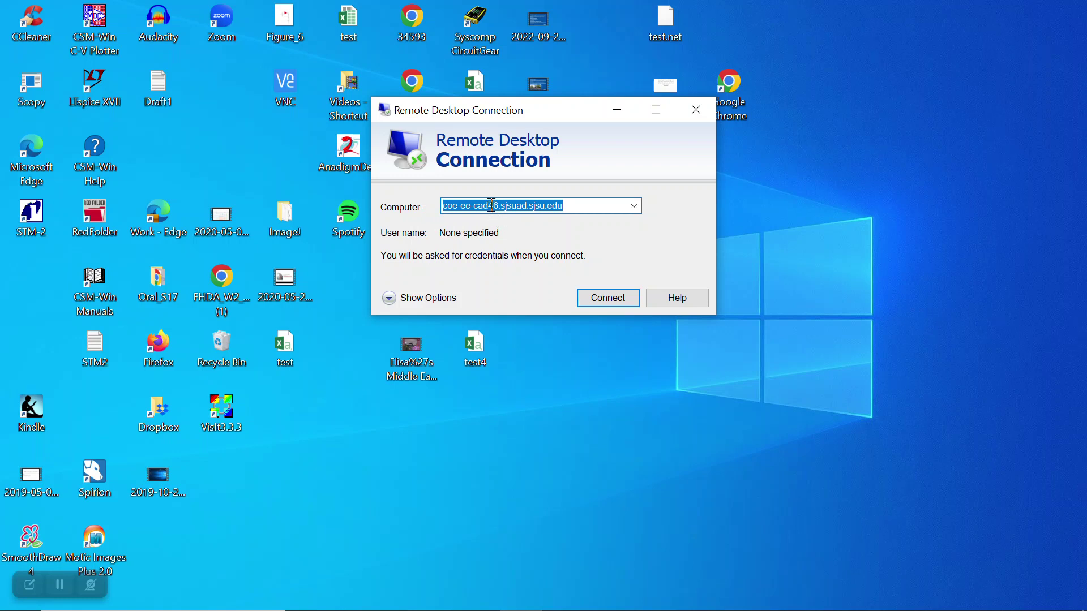
click(572, 207)
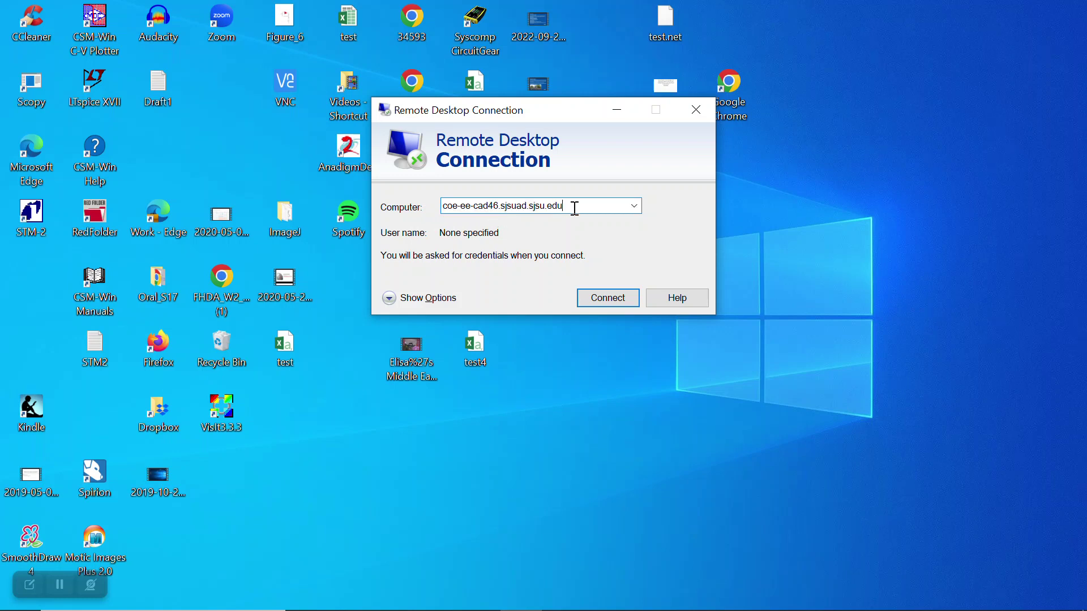
click(599, 299)
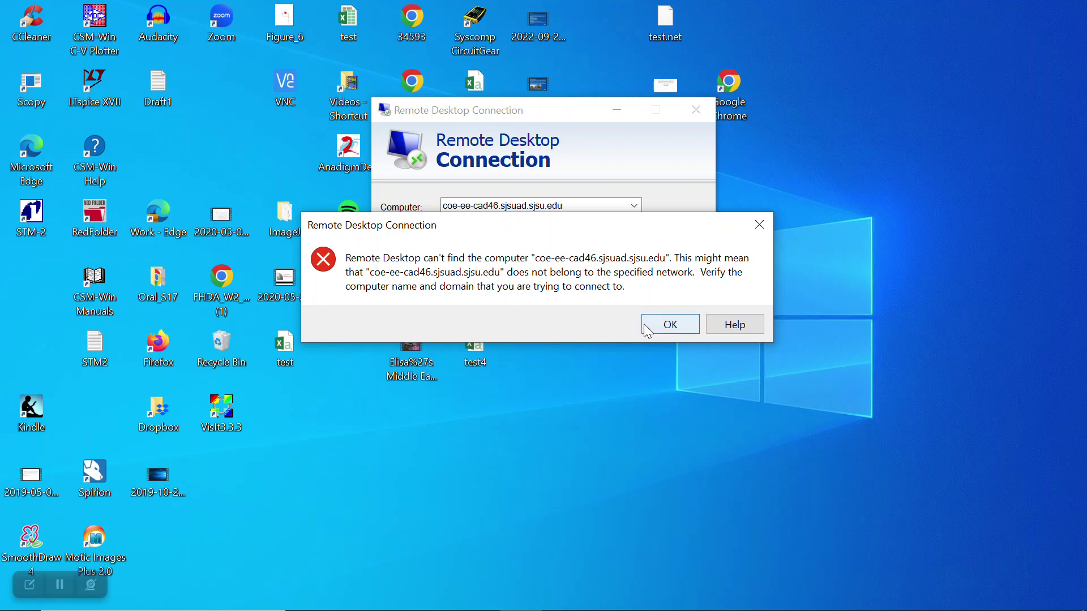
click(665, 332)
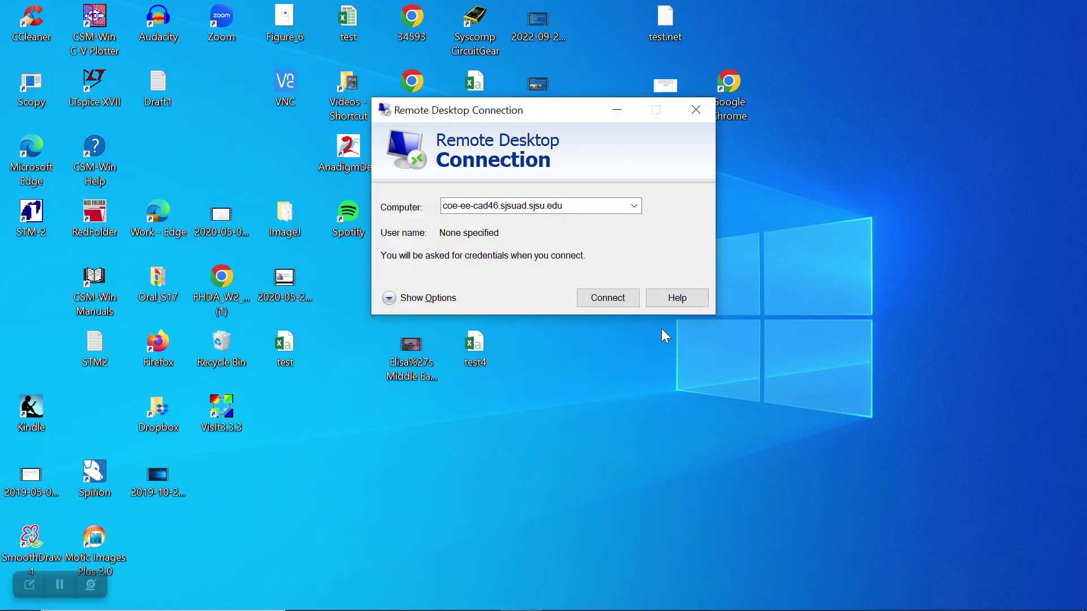
Connect Cisco Secure Client to vpn.sjsu.edu and close the authentication-success tab
click(167, 599)
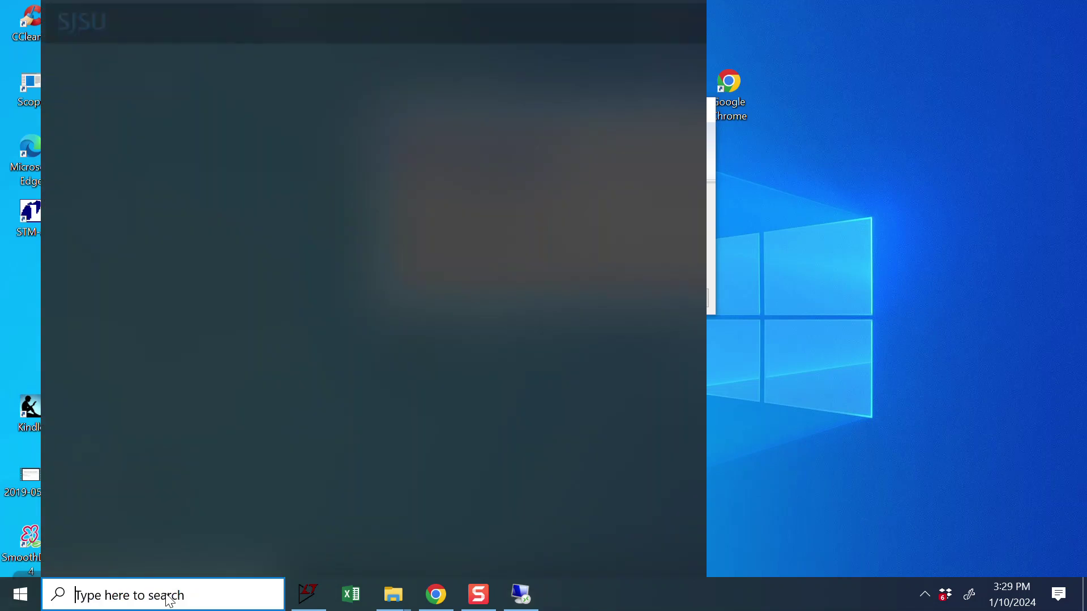
text(c)
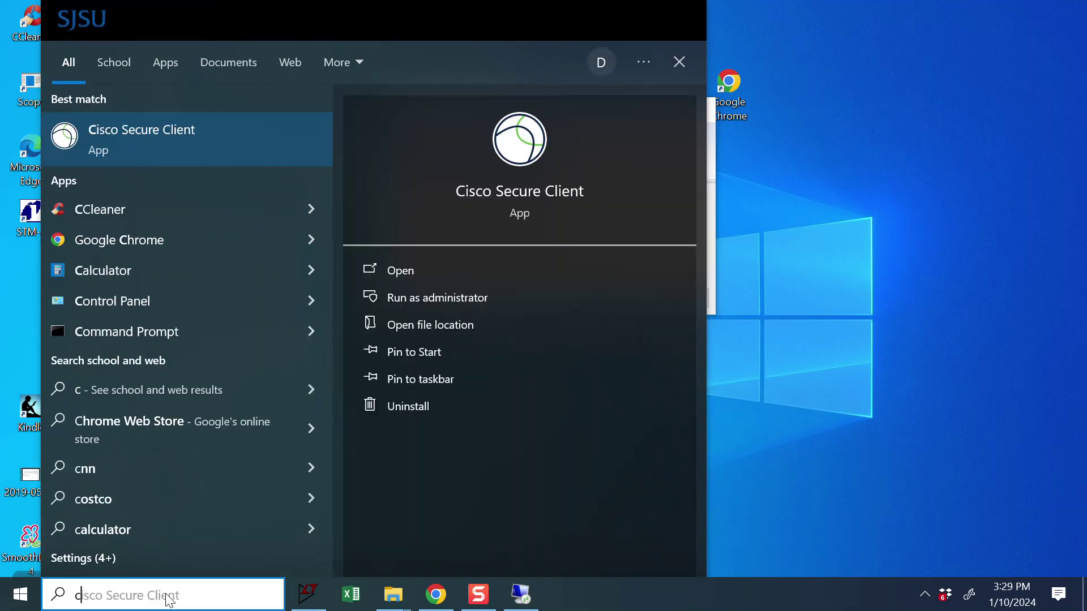
click(158, 144)
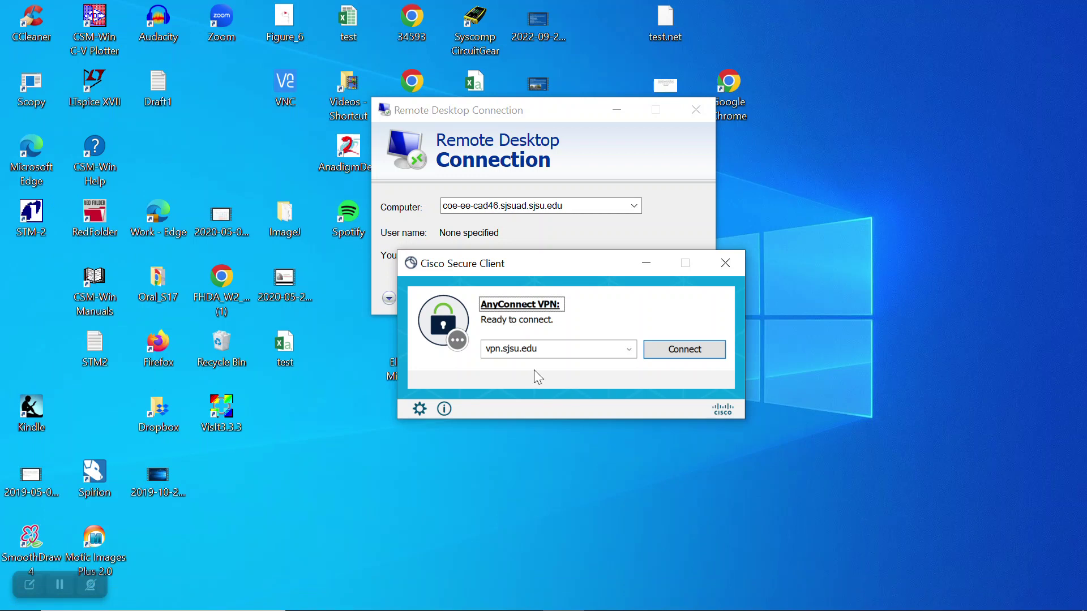
click(694, 354)
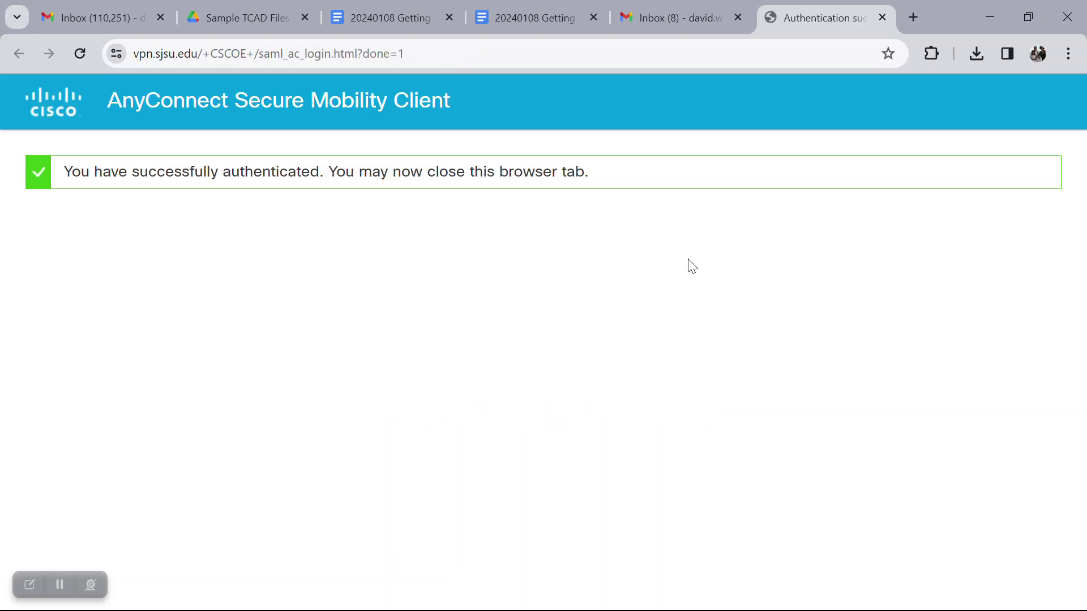
click(882, 17)
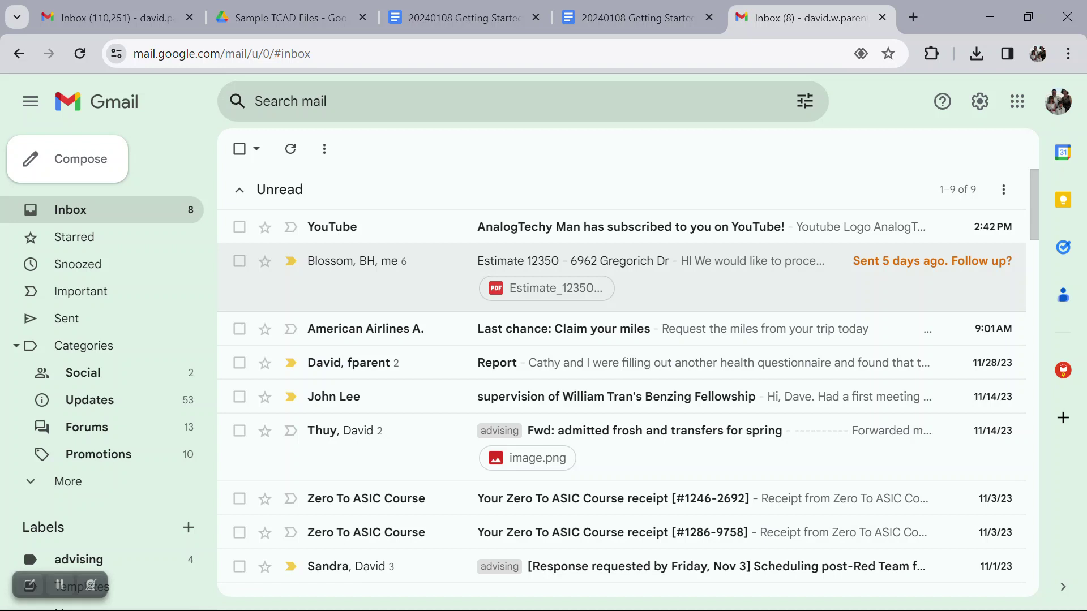
Minimize Chrome, connect to coe-ee-cad46.sjsuad.sjsu.edu, and accept the unverified certificate
click(991, 15)
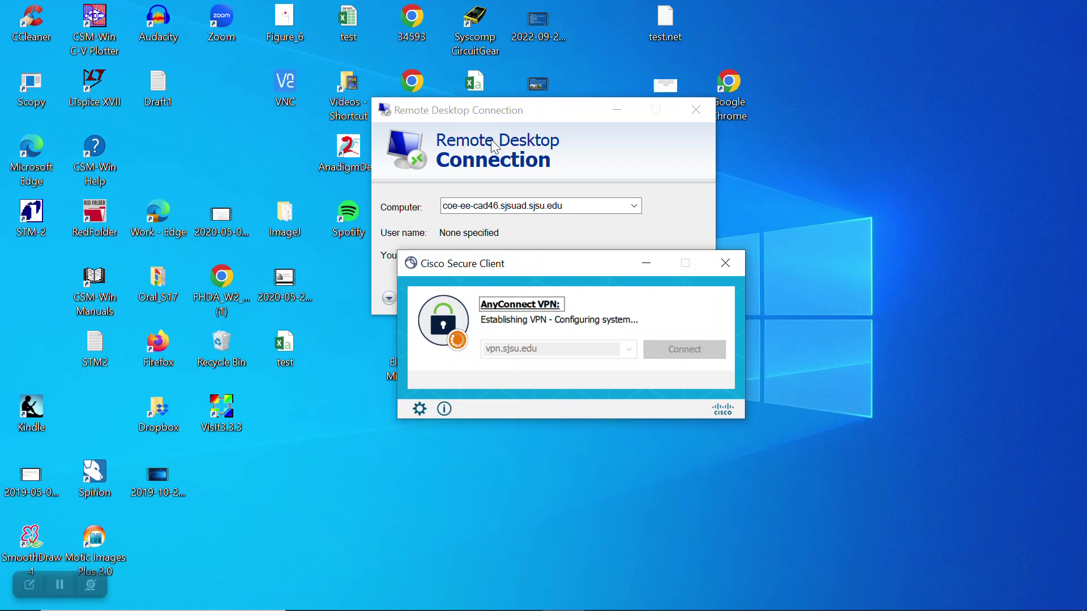
click(508, 111)
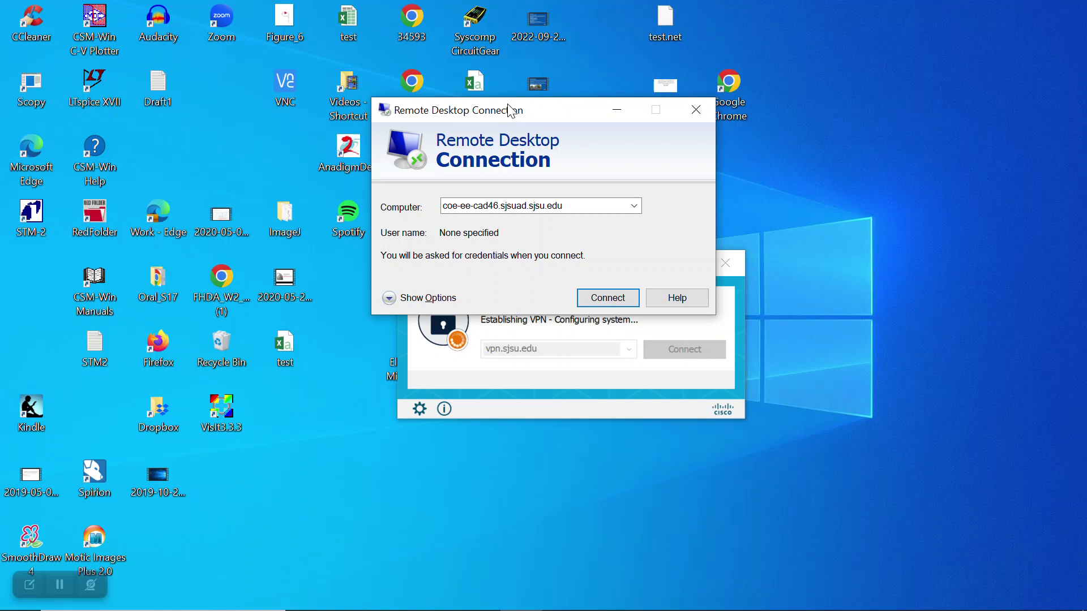
click(606, 297)
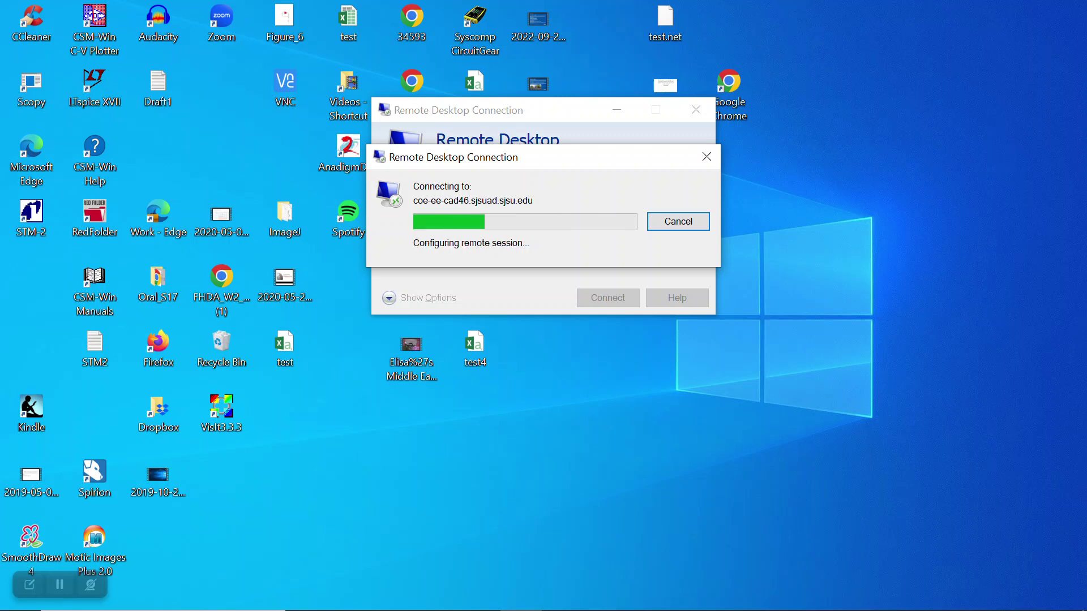
mouse_move(537, 606)
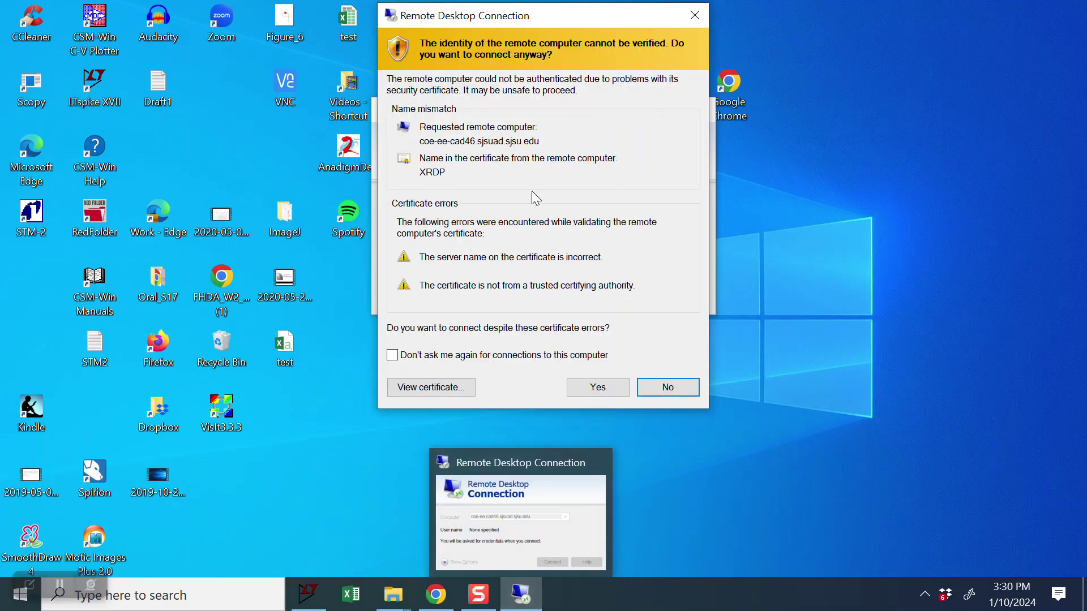
click(592, 388)
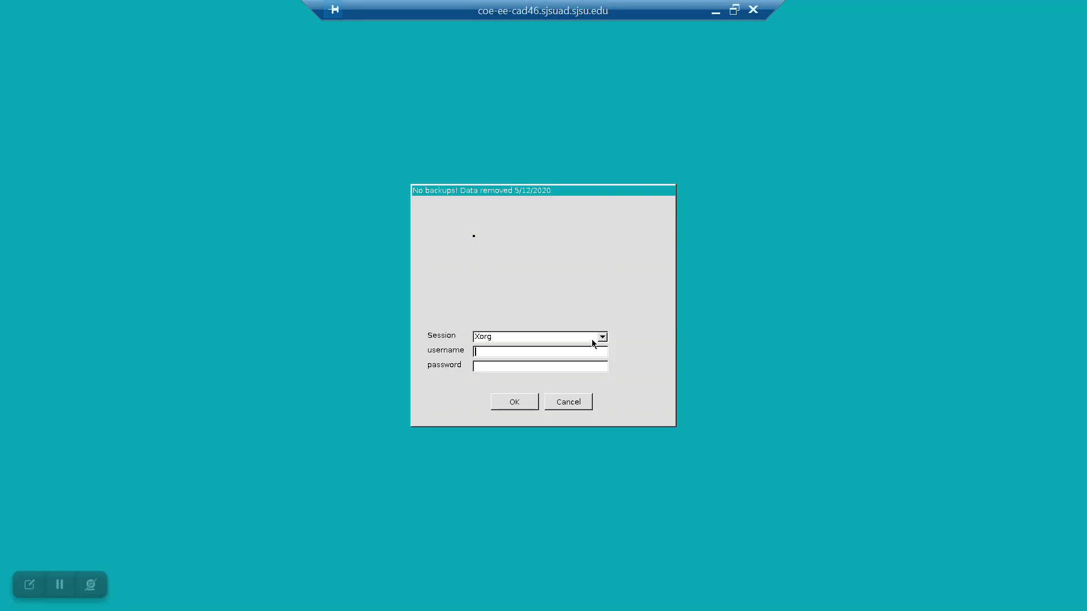
Keep the Xorg session and submit the username and password
click(602, 337)
click(602, 338)
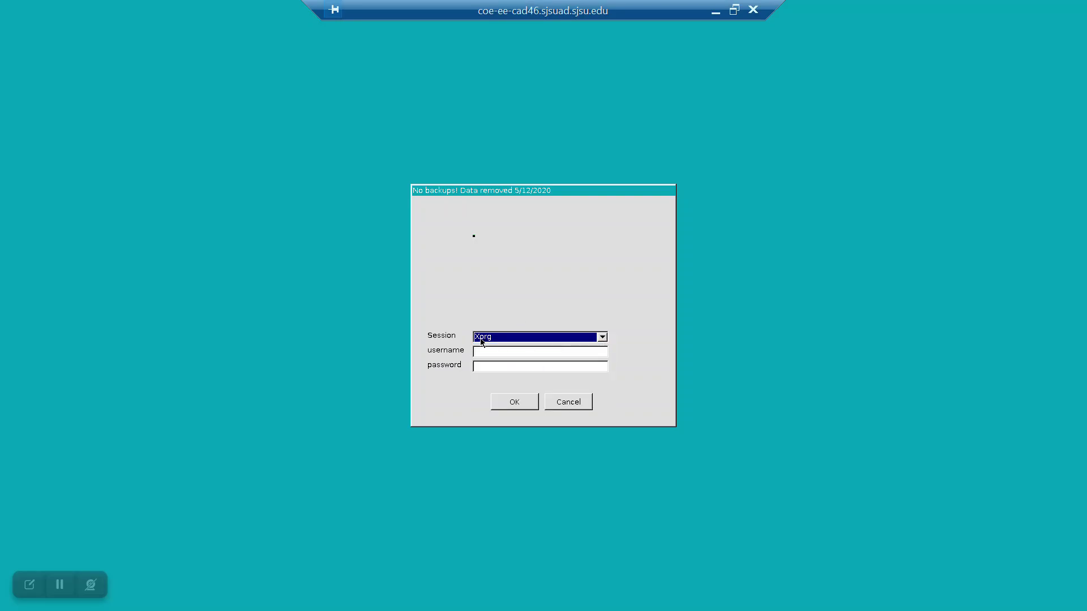
click(493, 351)
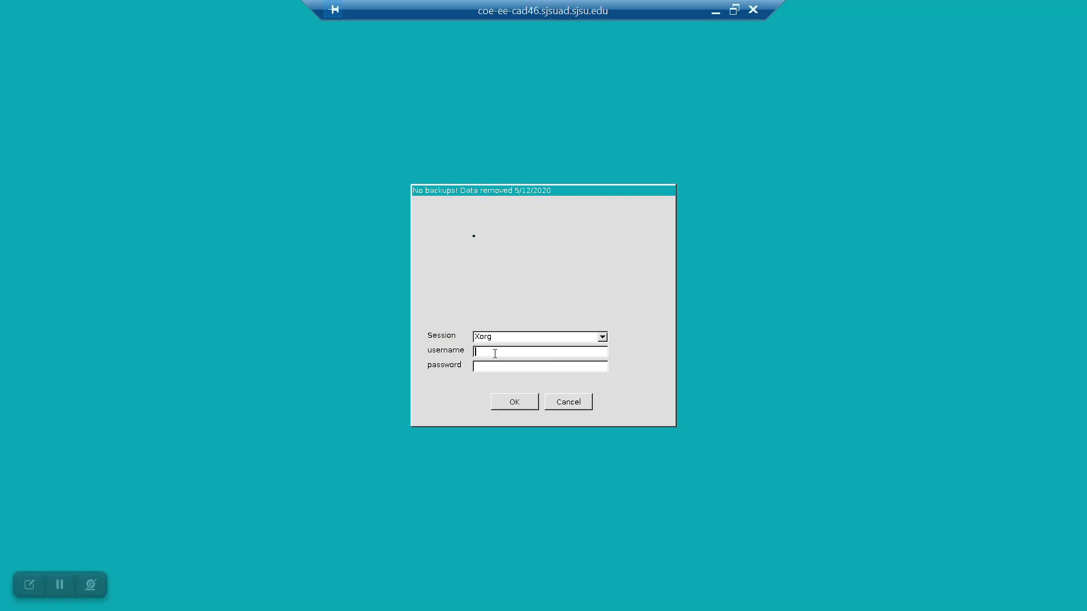
text(000000911)
key(Tab)
text(*****)
click(522, 404)
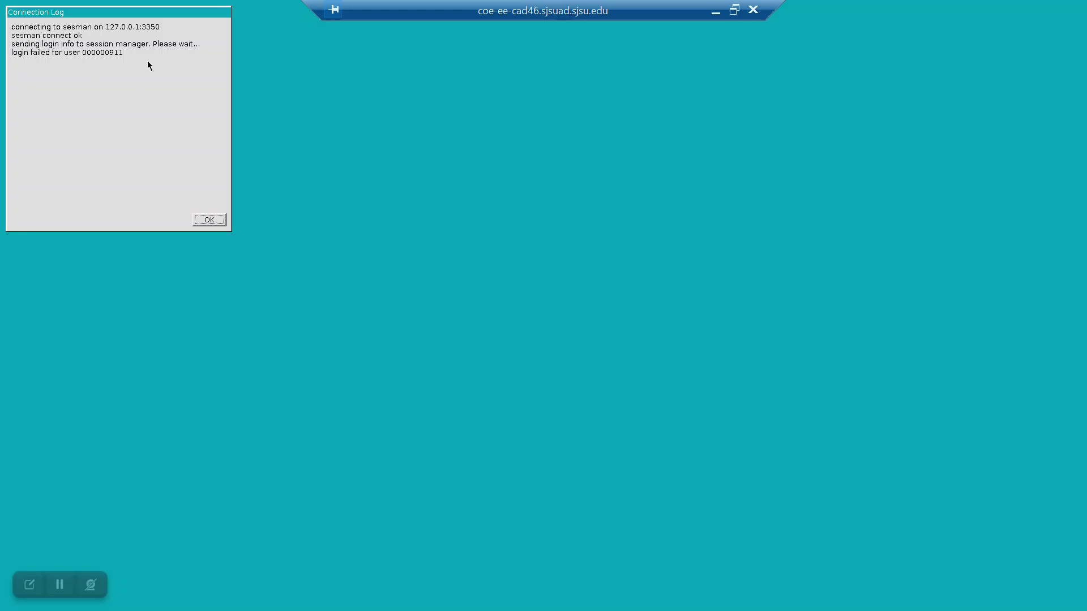
Dismiss the failed-login Connection Log and re-enter the username
click(215, 223)
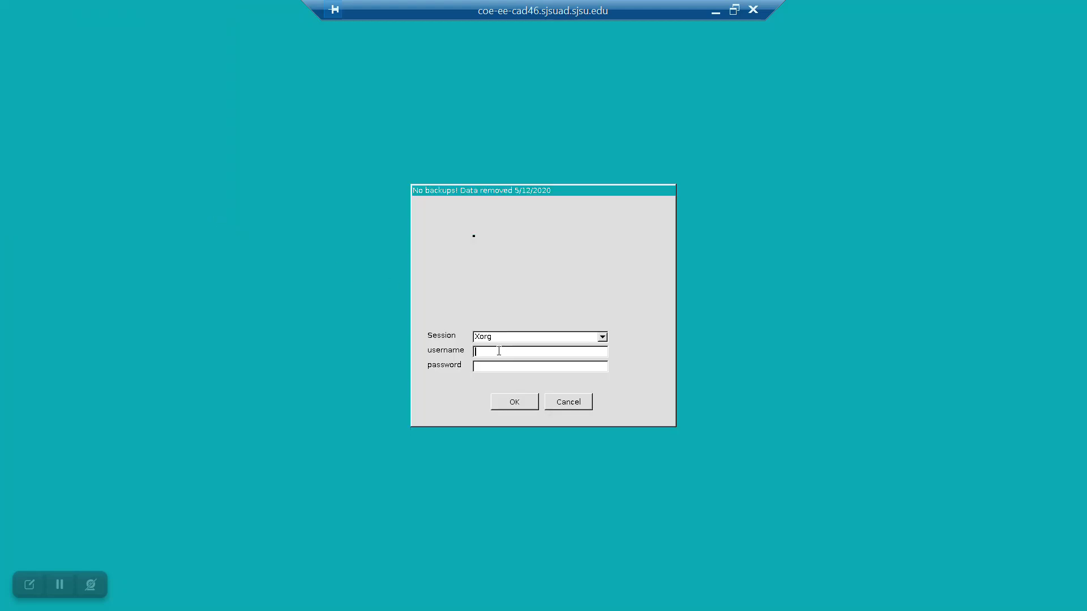
click(499, 351)
text(000000911)
Enter the password and submit the login to reach the CentOS desktop
key(Tab)
text(**********)
click(514, 404)
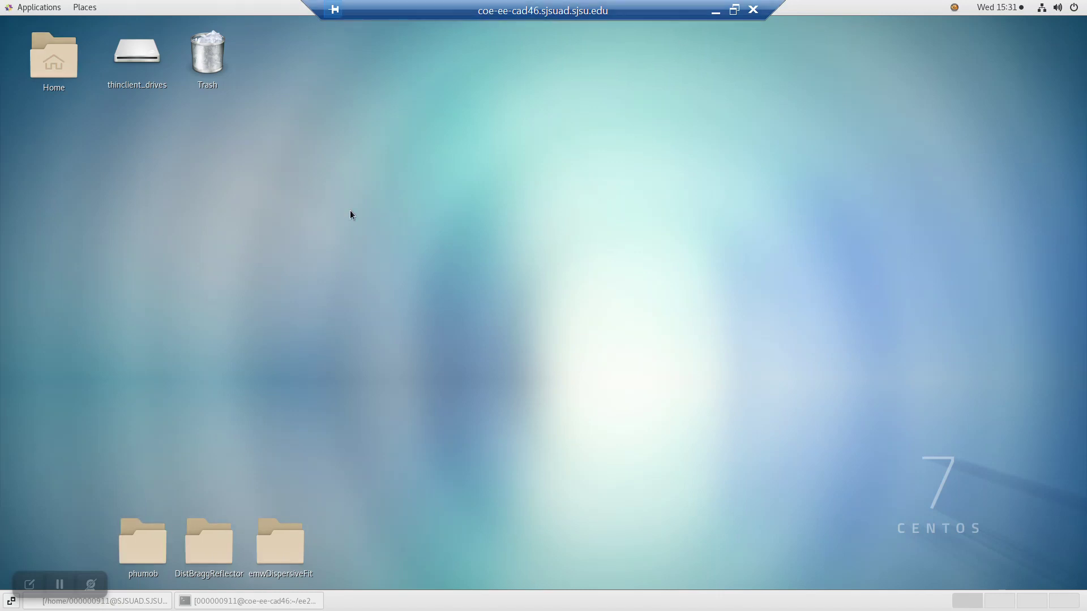
Open the Home folder in Files, then bring up the system status menu
double_click(63, 65)
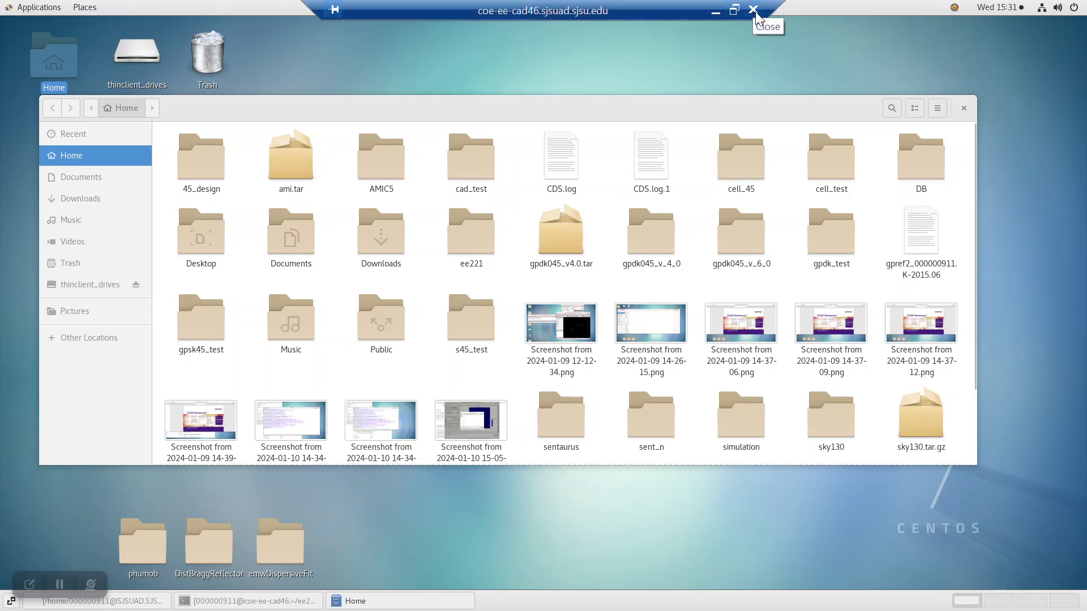
click(1075, 12)
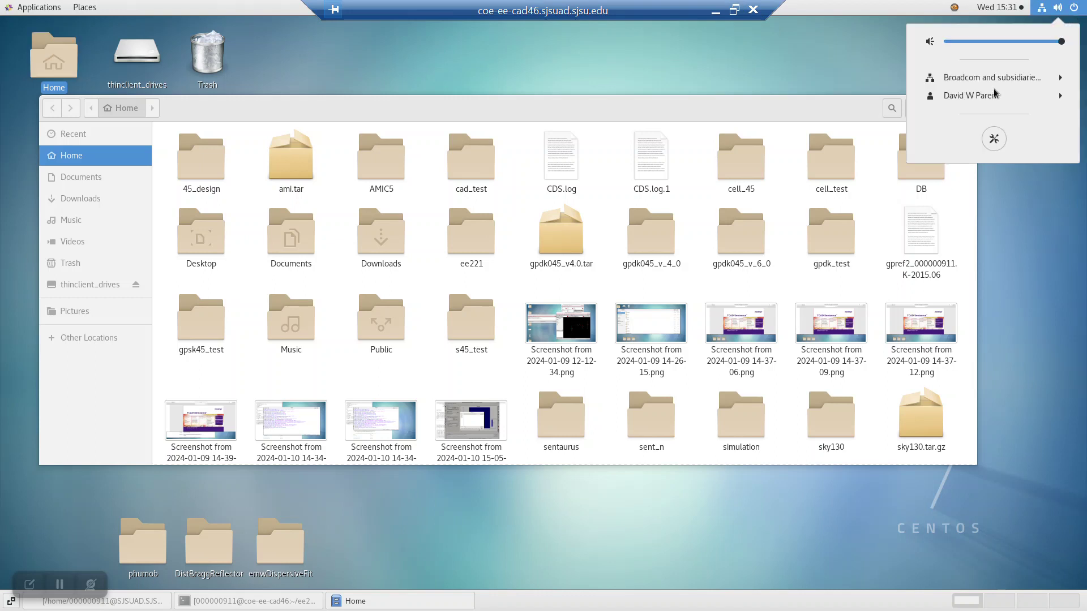
Log out of the CentOS session from the user menu and confirm
click(968, 96)
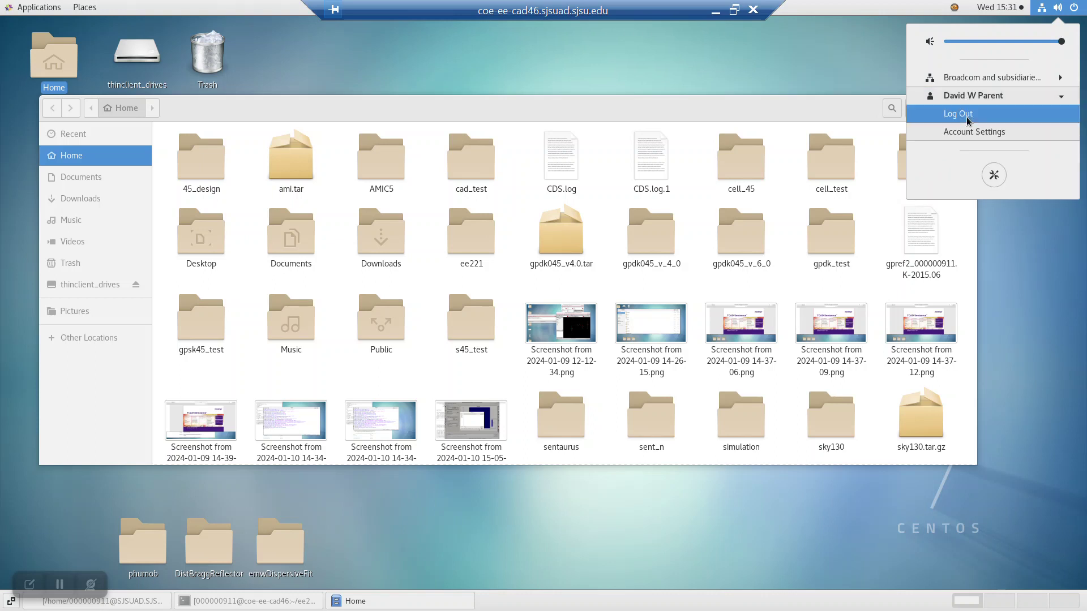
click(966, 117)
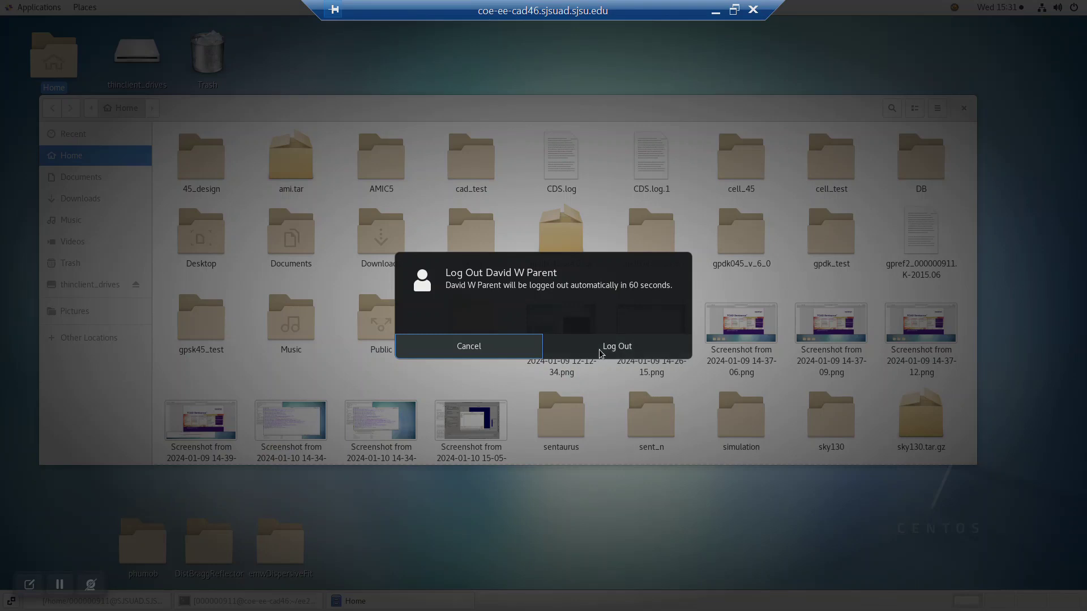
click(601, 354)
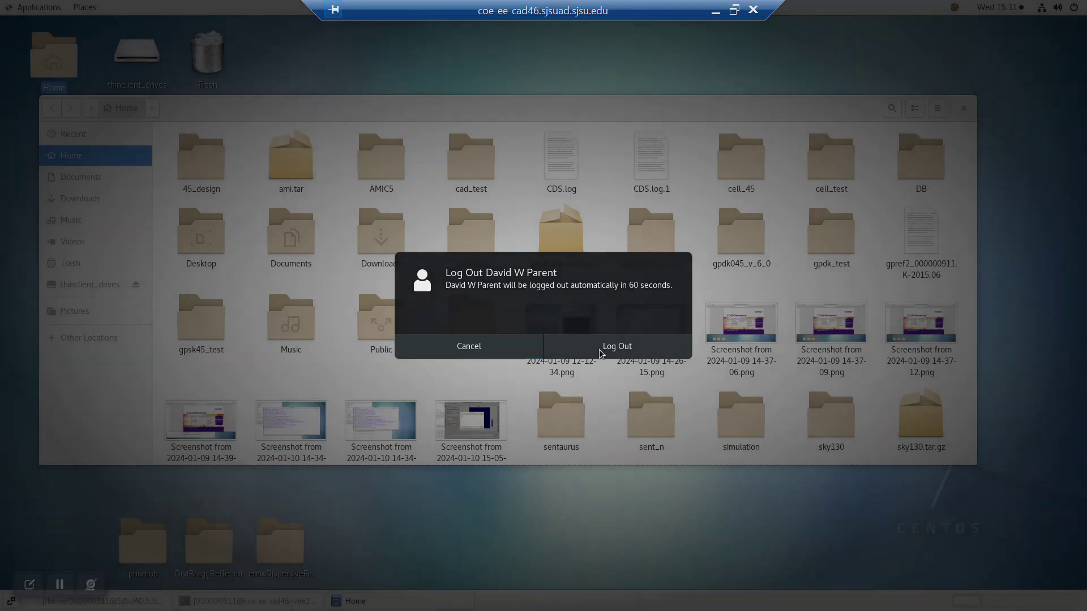